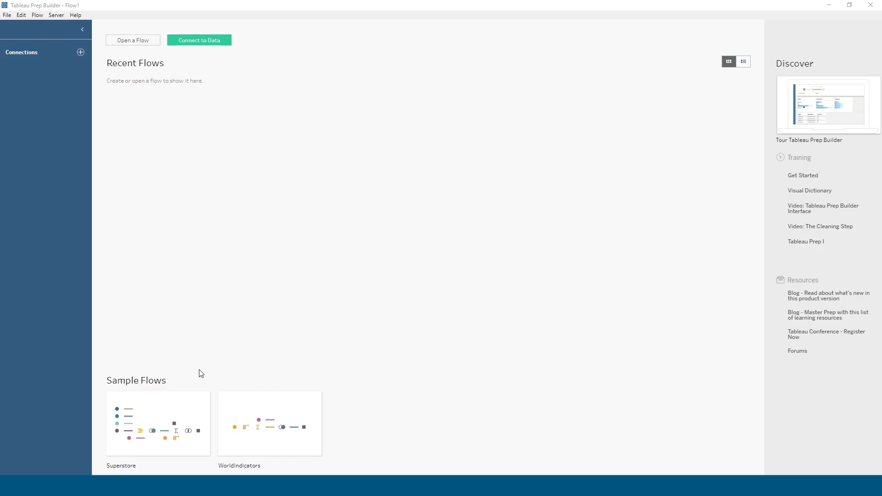
Switch to the wgidataset workbook in Excel and compare the VoiceandAccountability and RegulatoryQuality sheets.
{"action": "left_click", "coordinate": [85, 412]}
{"action": "left_click", "coordinate": [86, 485]}
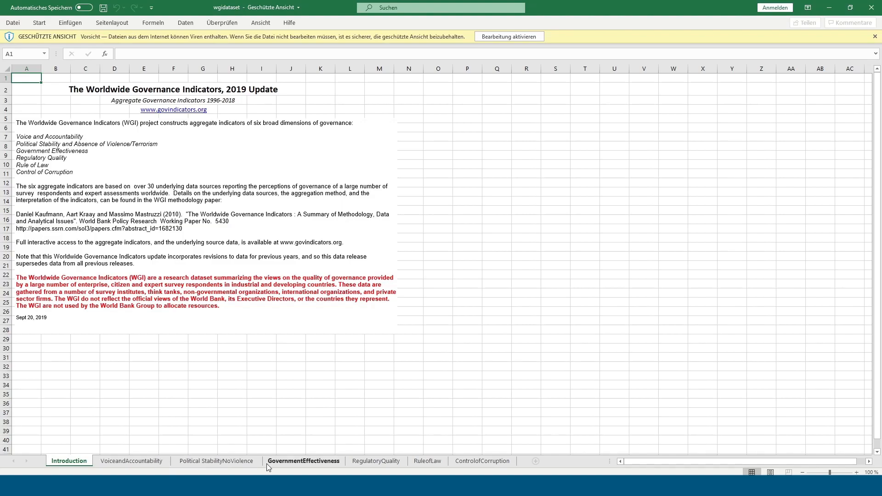
{"action": "left_click", "coordinate": [165, 462]}
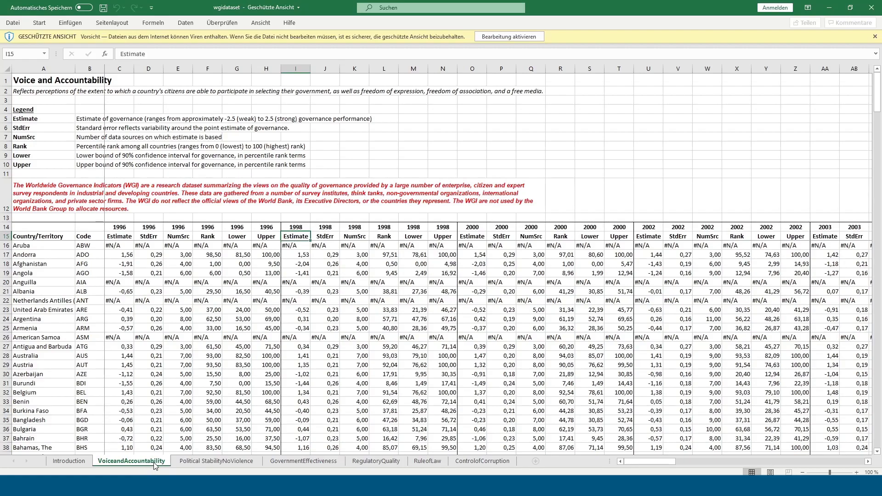
{"action": "left_click", "coordinate": [365, 462]}
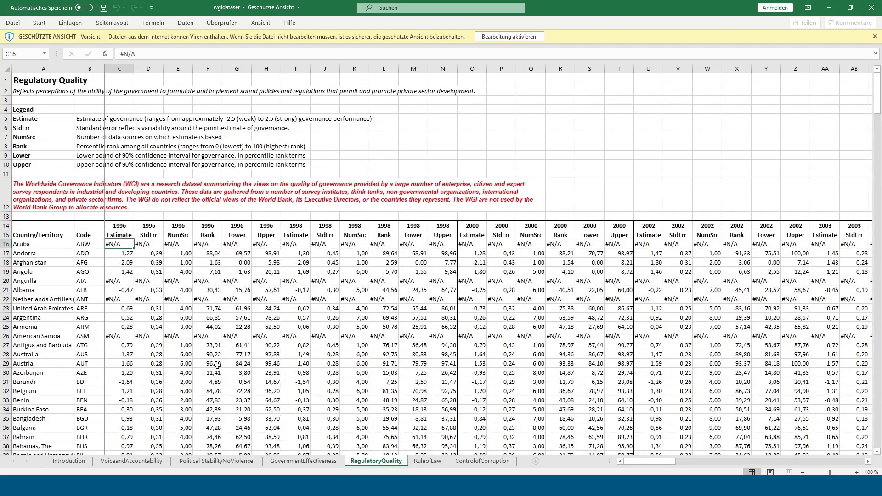
{"action": "left_click", "coordinate": [143, 462]}
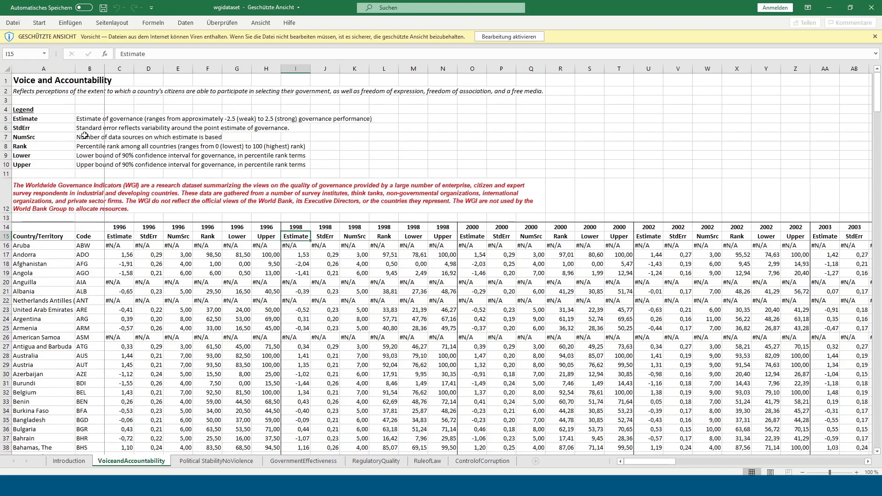
Examine the title, legend and disclaimer rows above the data table on the VoiceandAccountability sheet.
{"action": "mouse_move", "coordinate": [21, 81]}
{"action": "left_mouse_down"}
{"action": "mouse_move", "coordinate": [169, 190]}
{"action": "mouse_move", "coordinate": [292, 216]}
{"action": "left_mouse_up"}
{"action": "left_click", "coordinate": [34, 120]}
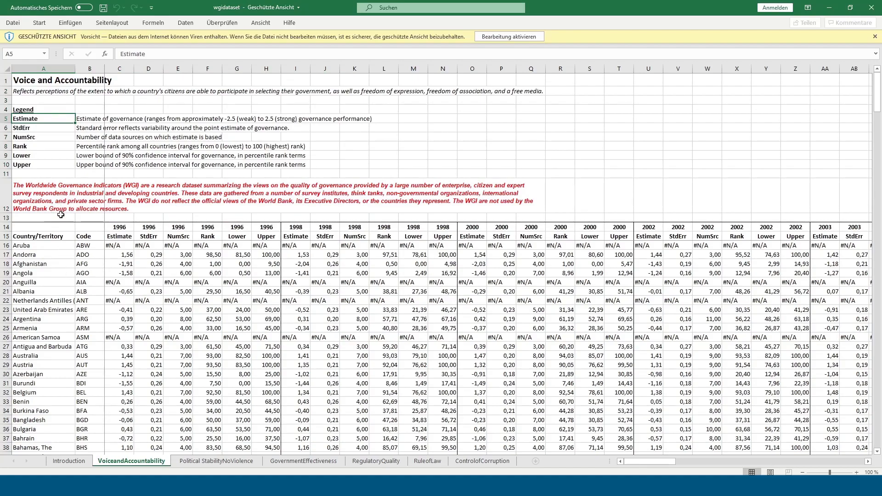
{"action": "left_click_drag", "start_coordinate": [4, 80], "coordinate": [13, 220]}
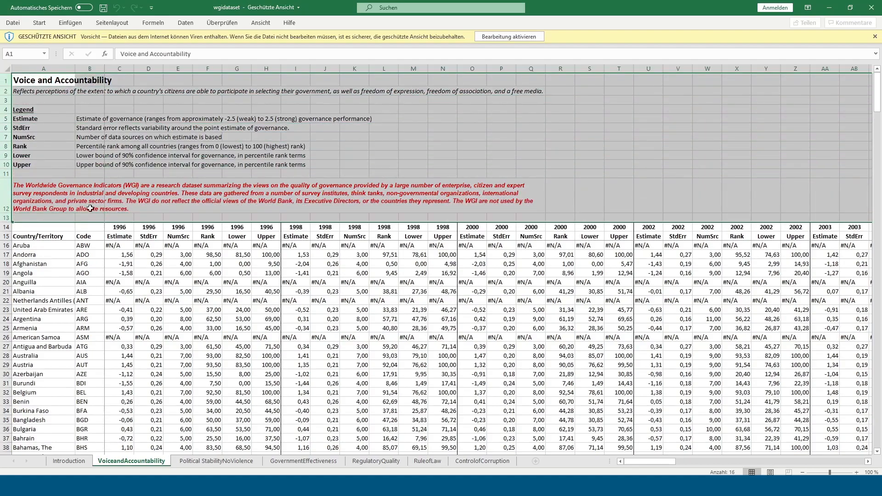
{"action": "left_click", "coordinate": [94, 179]}
{"action": "left_click_drag", "start_coordinate": [21, 117], "coordinate": [98, 164]}
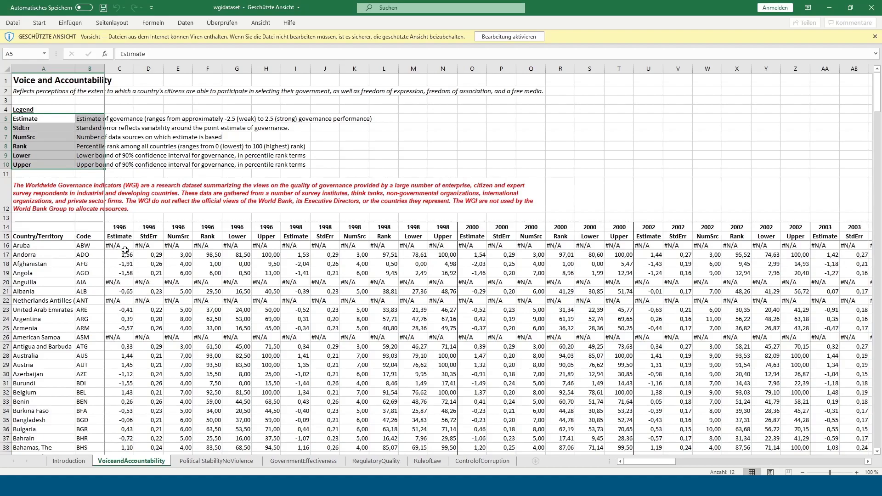
Examine the 1996 column group from Estimate to Upper, using Andorra's row and the legend on the VoiceandAccountability sheet.
{"action": "left_click_drag", "start_coordinate": [124, 226], "coordinate": [125, 292]}
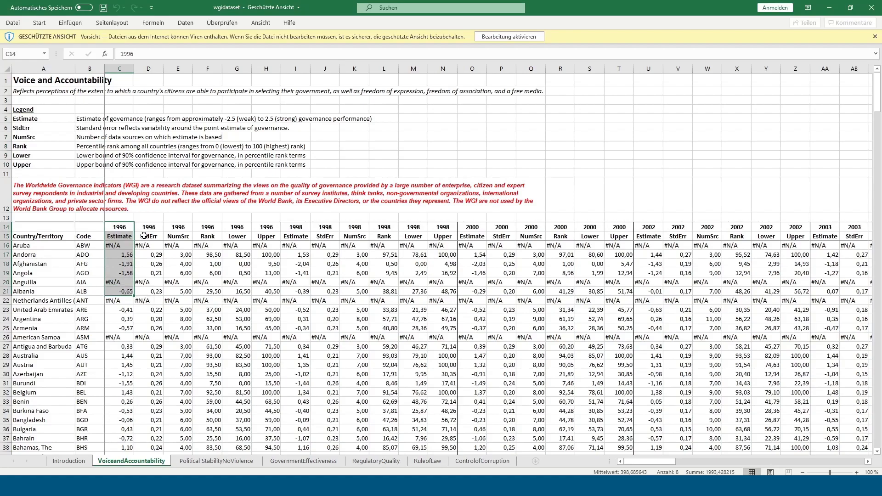
{"action": "left_click_drag", "start_coordinate": [124, 228], "coordinate": [270, 233]}
{"action": "left_click_drag", "start_coordinate": [33, 118], "coordinate": [102, 120]}
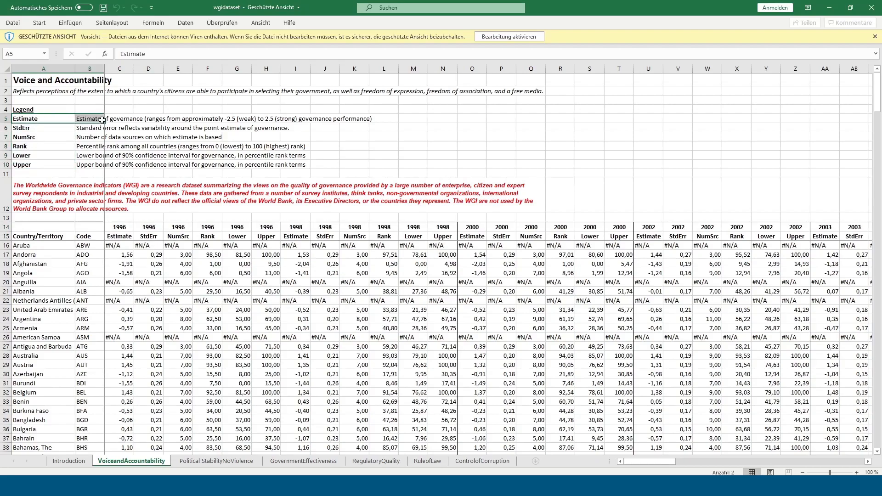
{"action": "left_click", "coordinate": [125, 254]}
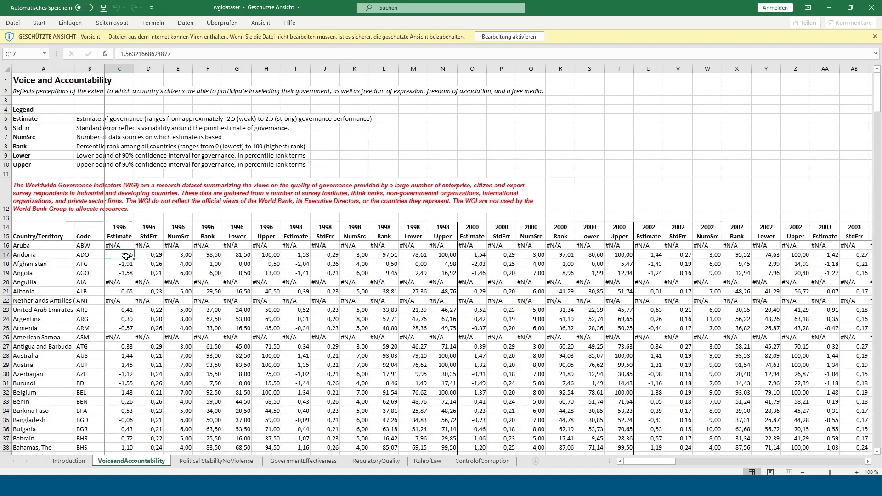
{"action": "left_click", "coordinate": [162, 254]}
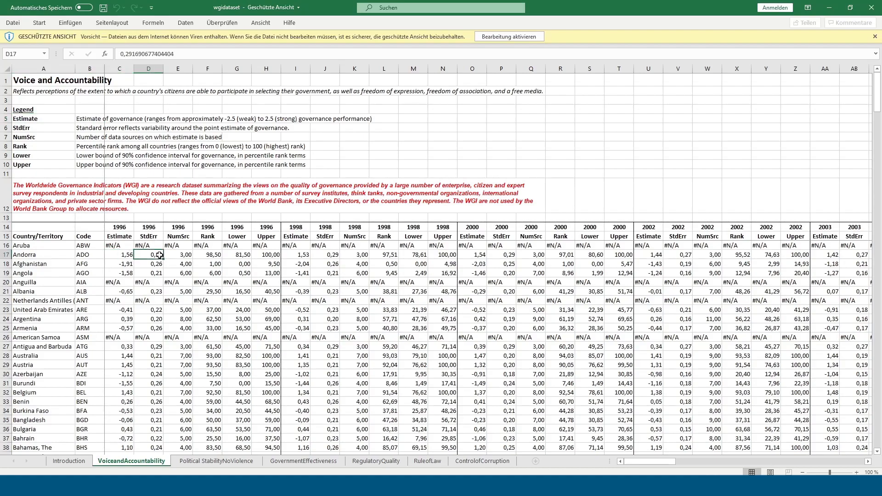
{"action": "left_click", "coordinate": [184, 256]}
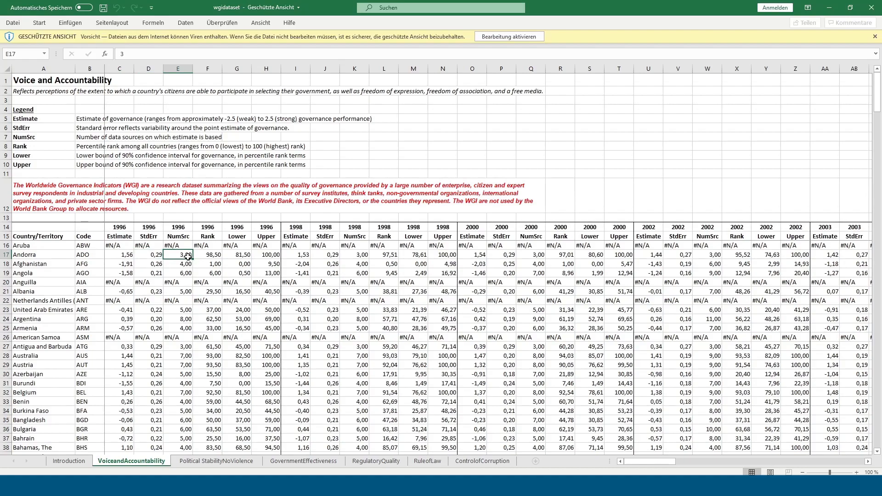
{"action": "left_click", "coordinate": [125, 254]}
{"action": "left_click", "coordinate": [215, 260]}
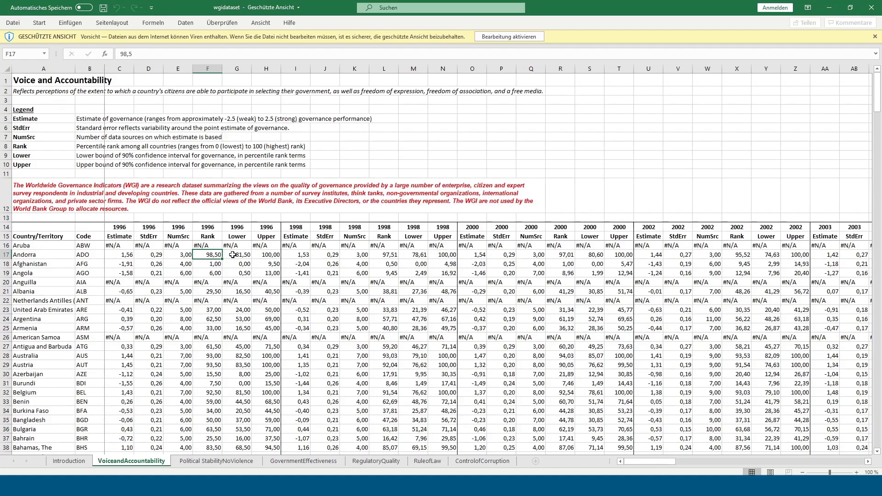
{"action": "left_click", "coordinate": [235, 255]}
{"action": "left_click", "coordinate": [273, 257]}
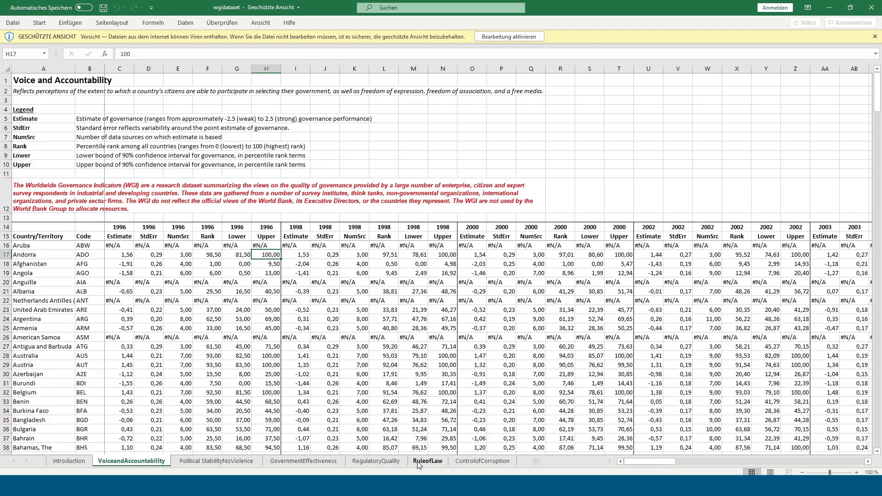
Examine the ControlofCorruption sheet across to its last year columns and return to the start of the table.
{"action": "left_click", "coordinate": [478, 462]}
{"action": "left_click_drag", "start_coordinate": [647, 462], "coordinate": [753, 459]}
{"action": "left_click_drag", "start_coordinate": [824, 459], "coordinate": [837, 460]}
{"action": "left_click", "coordinate": [712, 227]}
{"action": "left_click_drag", "start_coordinate": [713, 241], "coordinate": [712, 446]}
{"action": "left_click", "coordinate": [707, 418]}
{"action": "left_click_drag", "start_coordinate": [828, 460], "coordinate": [640, 464]}
{"action": "scroll", "coordinate": [516, 303], "scroll_direction": "up", "scroll_amount": 5}
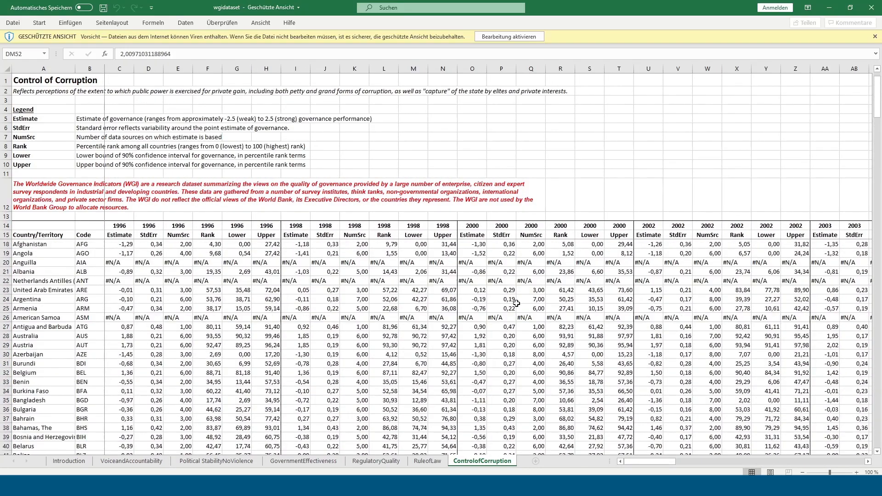
{"action": "scroll", "coordinate": [494, 331], "scroll_direction": "up", "scroll_amount": 1}
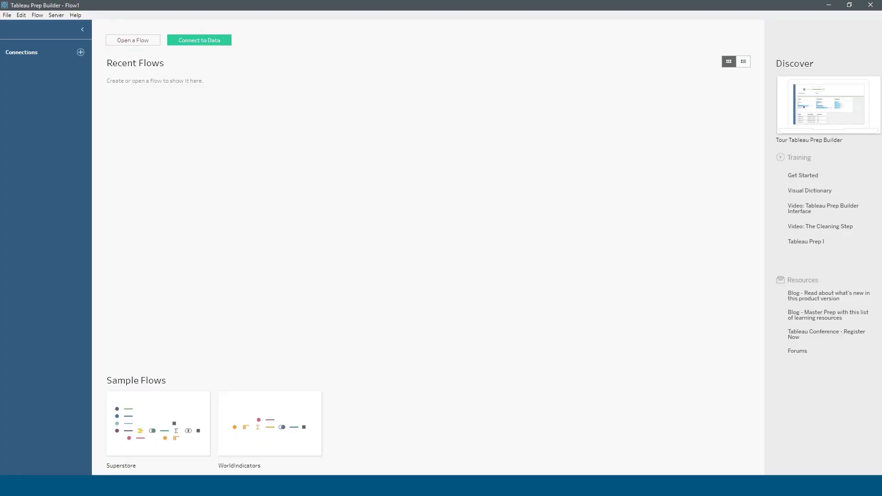
Return to Tableau Prep Builder and connect the flow to the wgidataset Excel file from the prep folder.
{"action": "mouse_move", "coordinate": [118, 457]}
{"action": "left_click", "coordinate": [77, 486]}
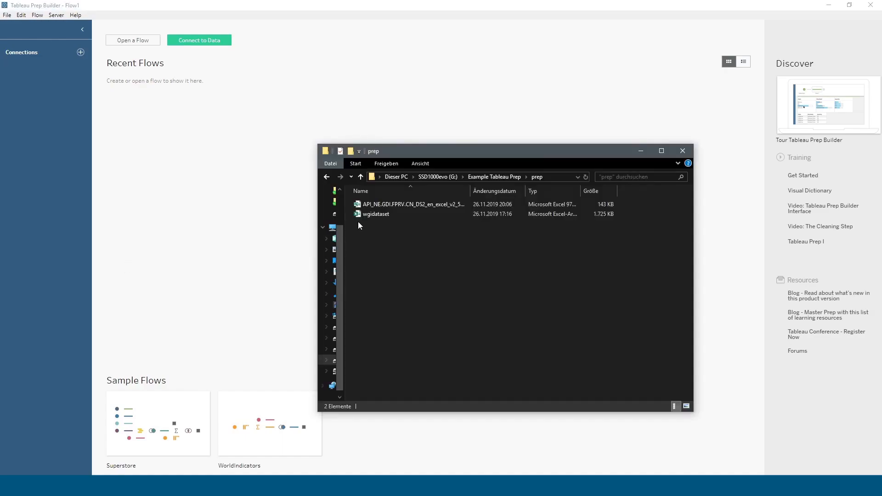
{"action": "left_click", "coordinate": [408, 214]}
{"action": "left_click_drag", "start_coordinate": [399, 215], "coordinate": [215, 140]}
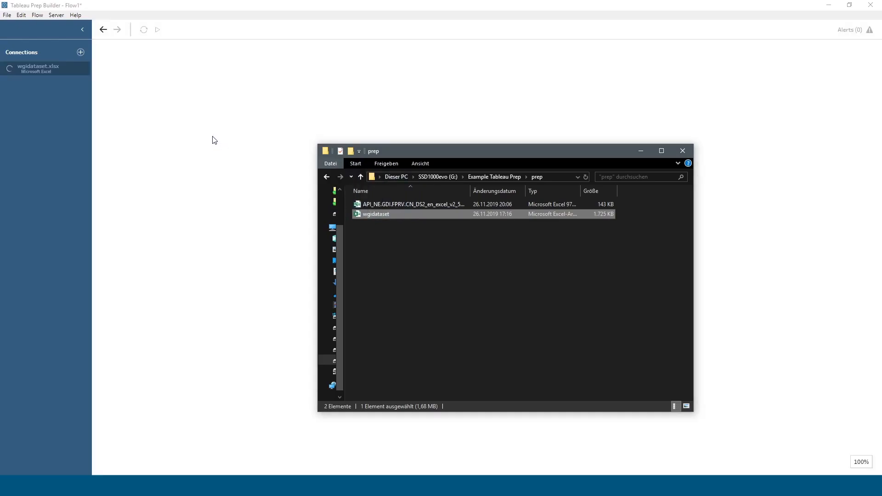
{"action": "left_click", "coordinate": [300, 31]}
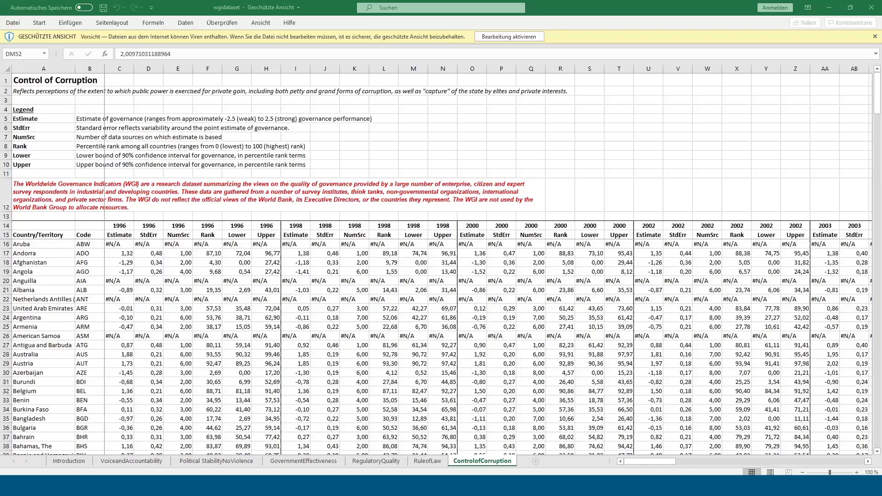
Check the workbook's other sheets in Excel and add the ControlofCorruption table to the flow in Tableau Prep Builder.
{"action": "left_click", "coordinate": [303, 460]}
{"action": "left_click", "coordinate": [174, 462]}
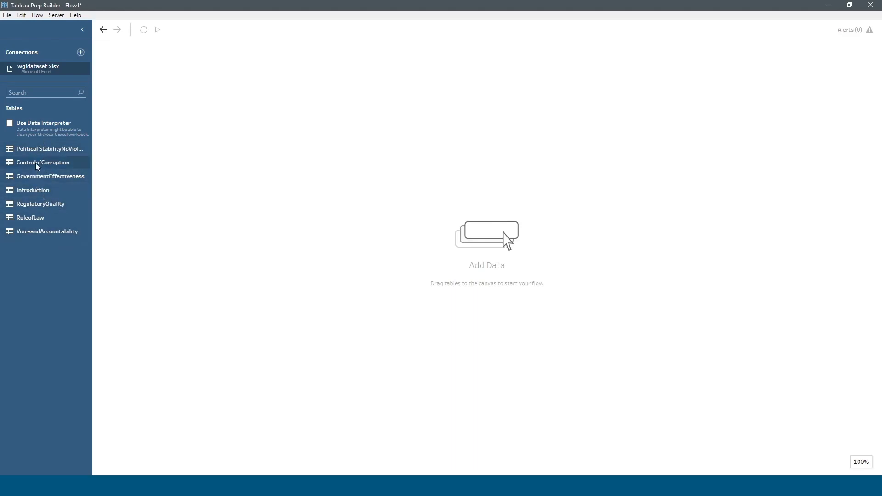
{"action": "left_click_drag", "start_coordinate": [20, 166], "coordinate": [320, 171]}
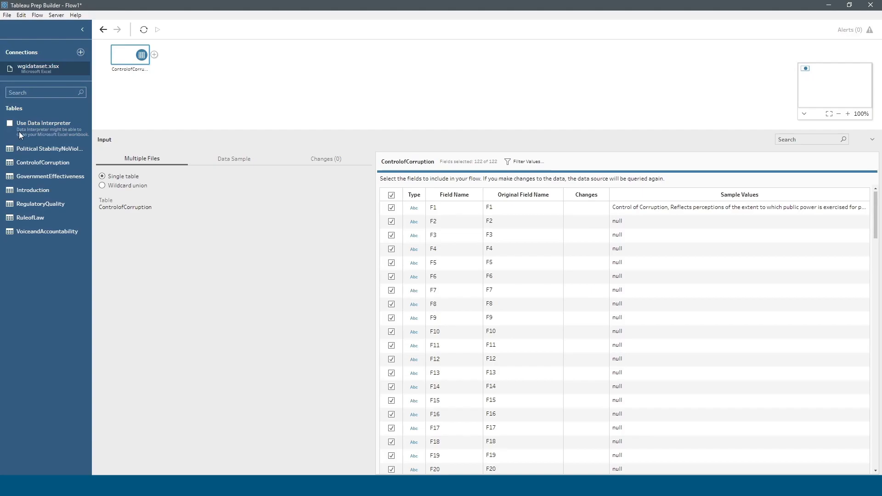
Review the non-data rows above the Excel table and enable Data Interpreter for the wgidataset connection in Tableau Prep Builder.
{"action": "left_click", "coordinate": [163, 485]}
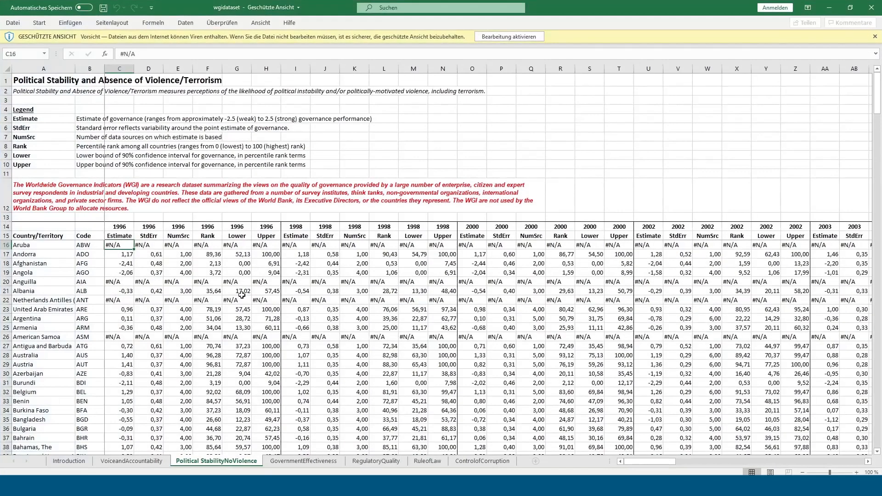
{"action": "left_click_drag", "start_coordinate": [331, 217], "coordinate": [34, 85]}
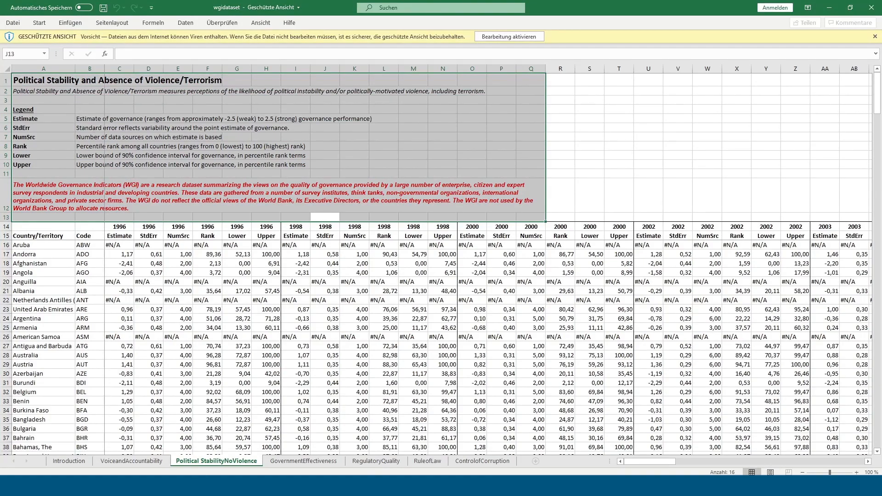
{"action": "left_click", "coordinate": [163, 485]}
{"action": "left_click", "coordinate": [10, 124]}
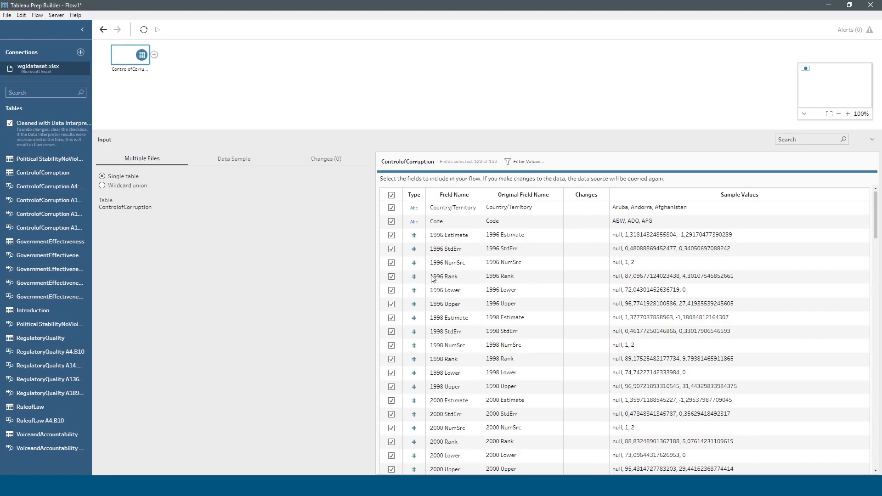
Switch to Excel and examine how the year and measure header rows combine on the Political StabilityNoViolence sheet.
{"action": "left_click", "coordinate": [156, 485]}
{"action": "left_click", "coordinate": [154, 261]}
{"action": "left_click_drag", "start_coordinate": [44, 227], "coordinate": [444, 235]}
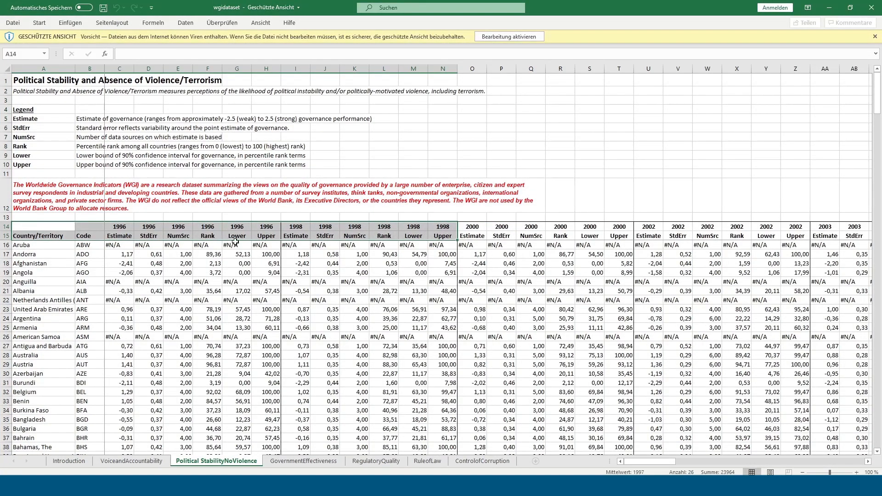
{"action": "left_click", "coordinate": [61, 235]}
{"action": "left_click_drag", "start_coordinate": [61, 234], "coordinate": [122, 238]}
{"action": "left_click", "coordinate": [126, 237]}
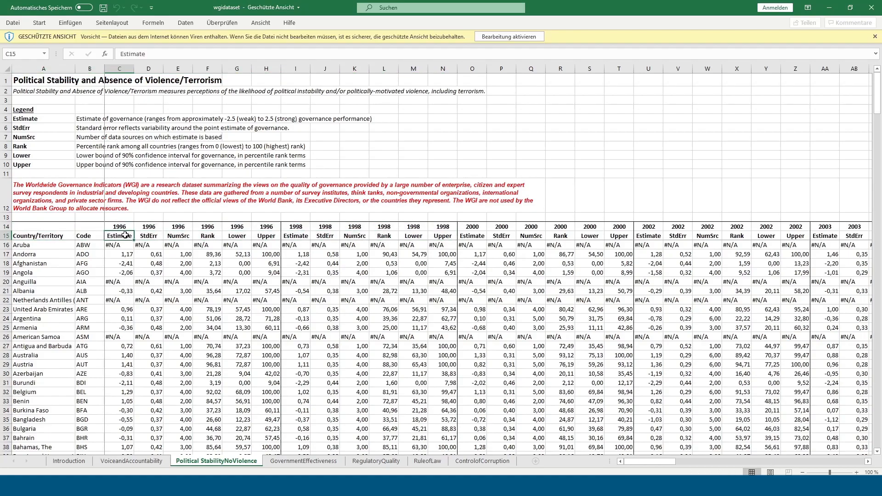
{"action": "left_click", "coordinate": [119, 226]}
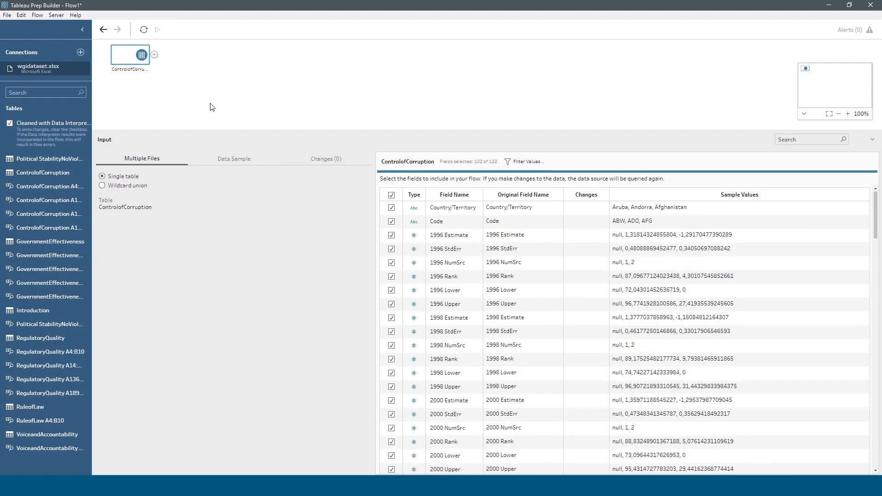
Add a cleaning step after the ControlofCorruption input in Tableau Prep Builder and look through its data rows.
{"action": "left_click", "coordinate": [154, 55]}
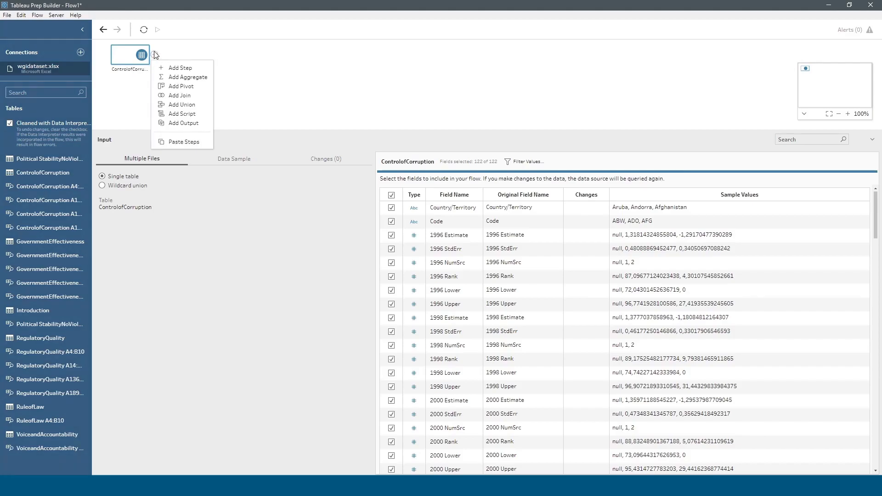
{"action": "left_click", "coordinate": [183, 69]}
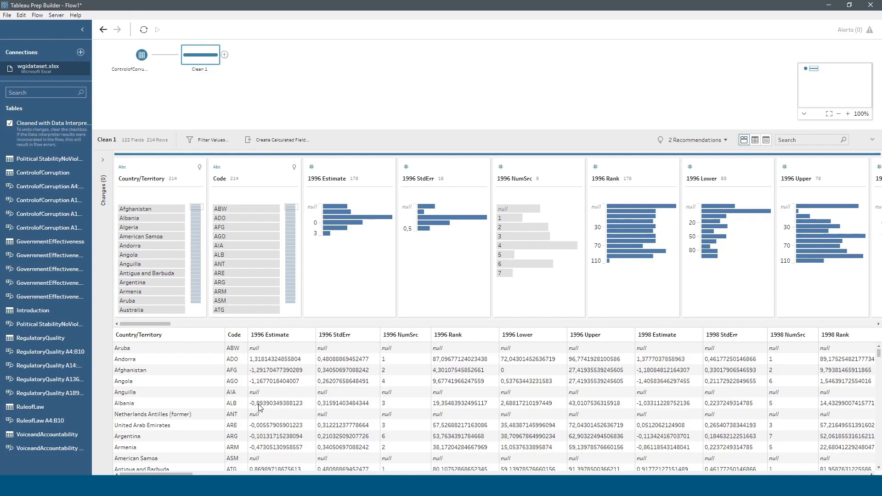
{"action": "scroll", "coordinate": [329, 391], "scroll_direction": "down", "scroll_amount": 15}
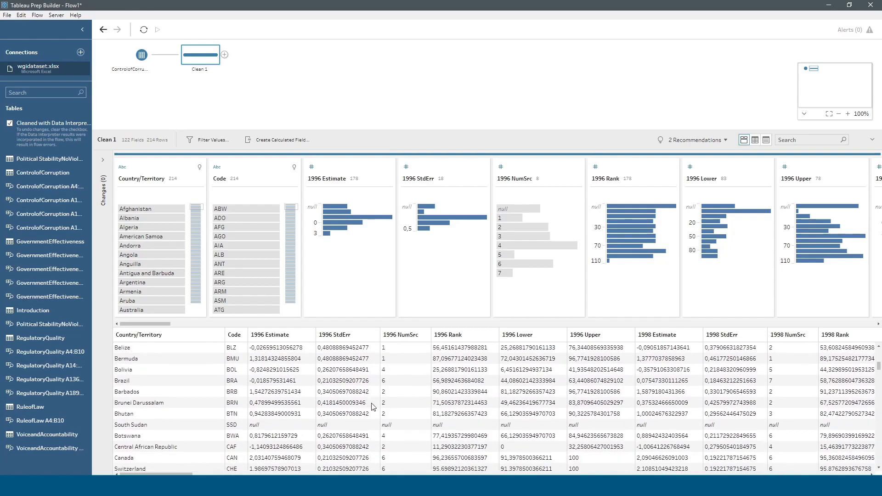
{"action": "scroll", "coordinate": [410, 410], "scroll_direction": "up", "scroll_amount": 15}
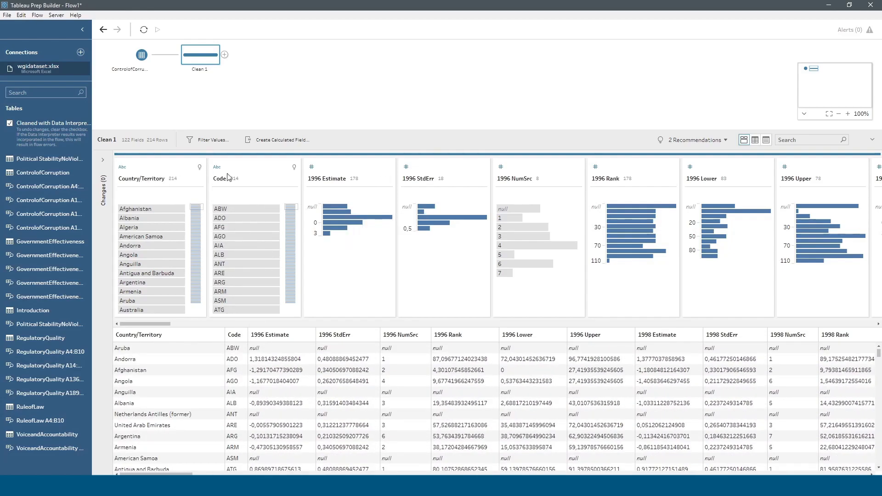
Inspect the 1996 Estimate distribution by highlighting the rows of its null bin and of its highest value bin.
{"action": "mouse_move", "coordinate": [329, 212]}
{"action": "mouse_move", "coordinate": [349, 240]}
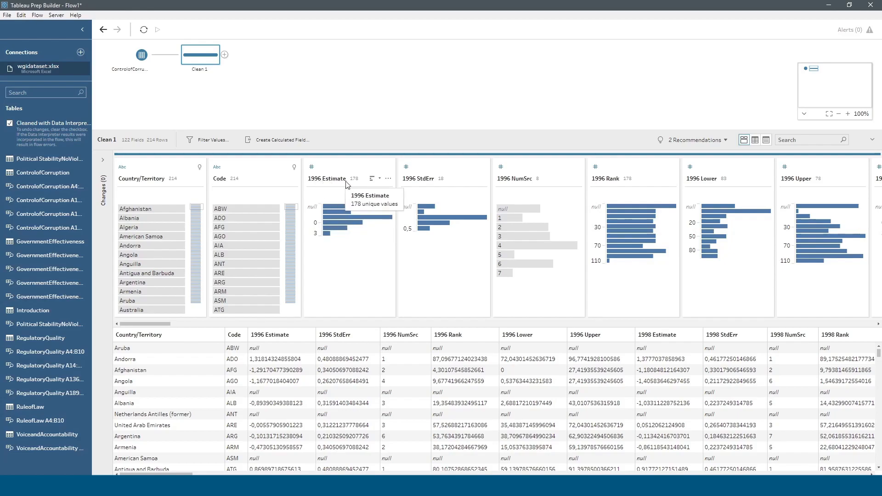
{"action": "left_click", "coordinate": [335, 206]}
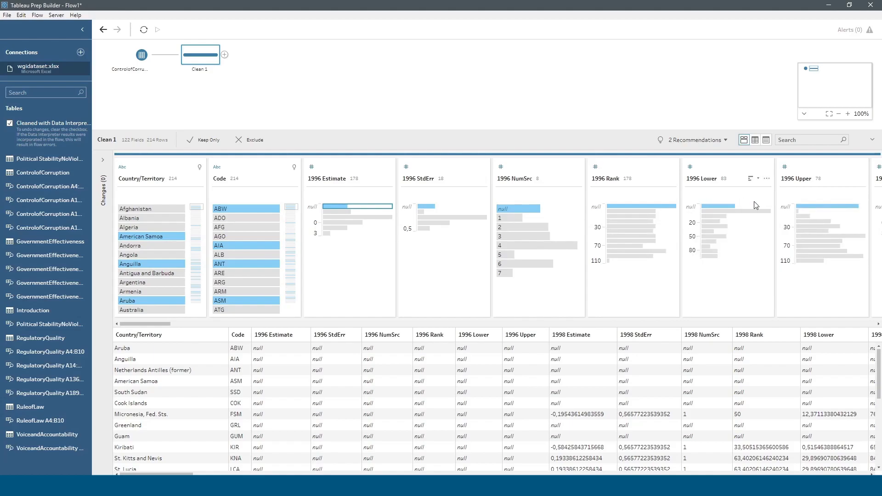
{"action": "left_click", "coordinate": [340, 218]}
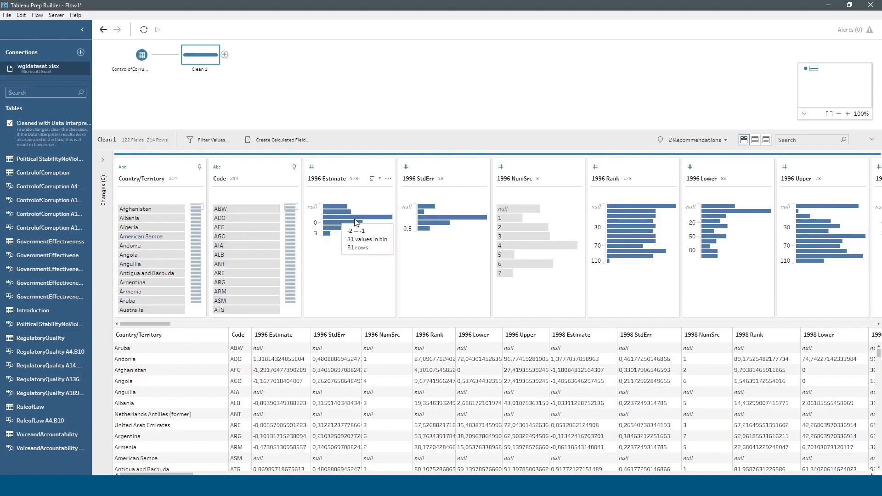
{"action": "left_click", "coordinate": [327, 234]}
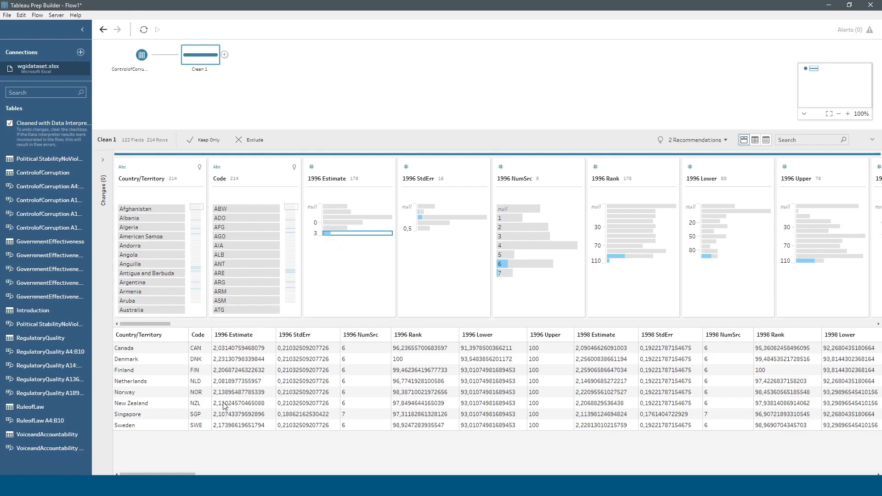
Clear the 1996 Estimate bin highlight and keep only the Country/Territory, Code and 2018 Estimate fields in Clean 1.
{"action": "left_click", "coordinate": [332, 233]}
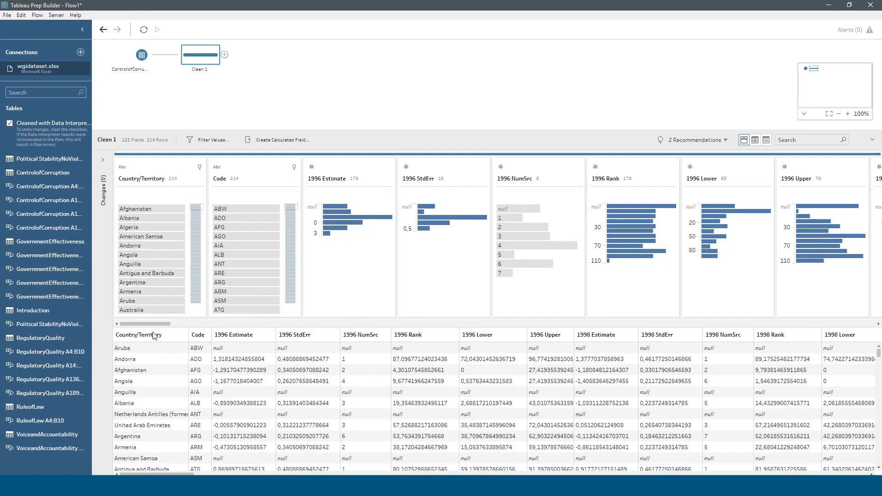
{"action": "left_click_drag", "start_coordinate": [152, 324], "coordinate": [857, 328]}
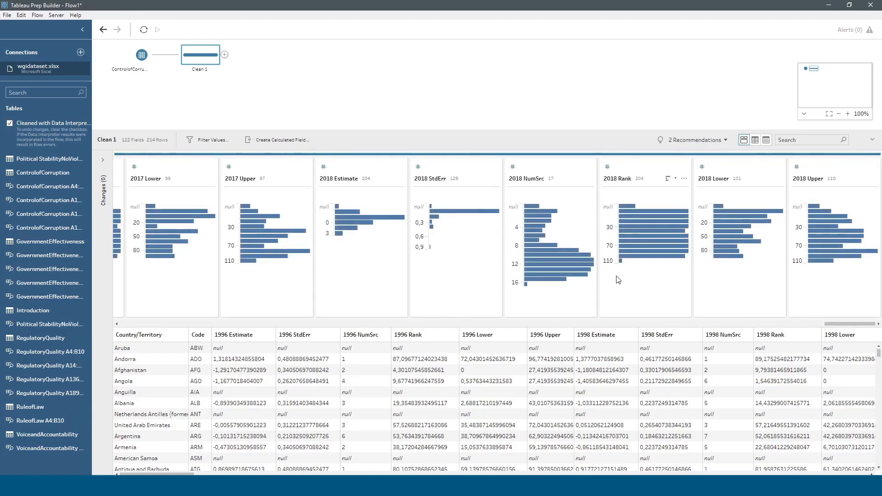
{"action": "left_click", "coordinate": [361, 169]}
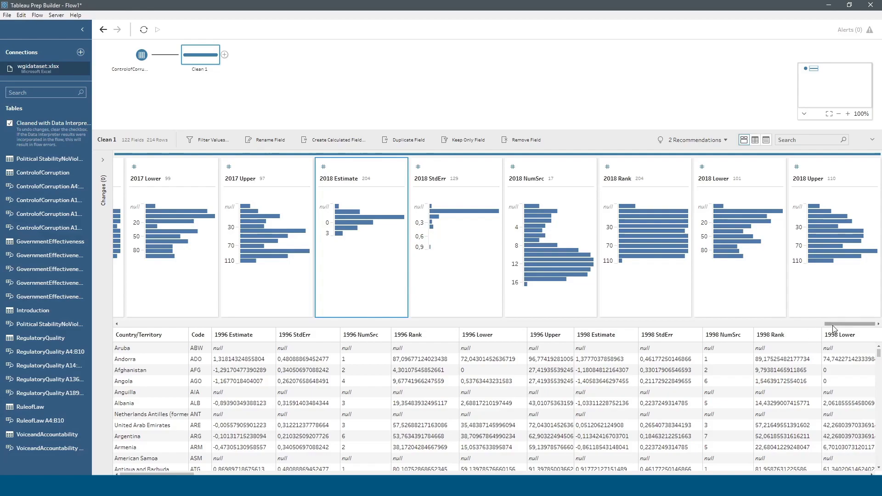
{"action": "left_click_drag", "start_coordinate": [836, 323], "coordinate": [122, 313]}
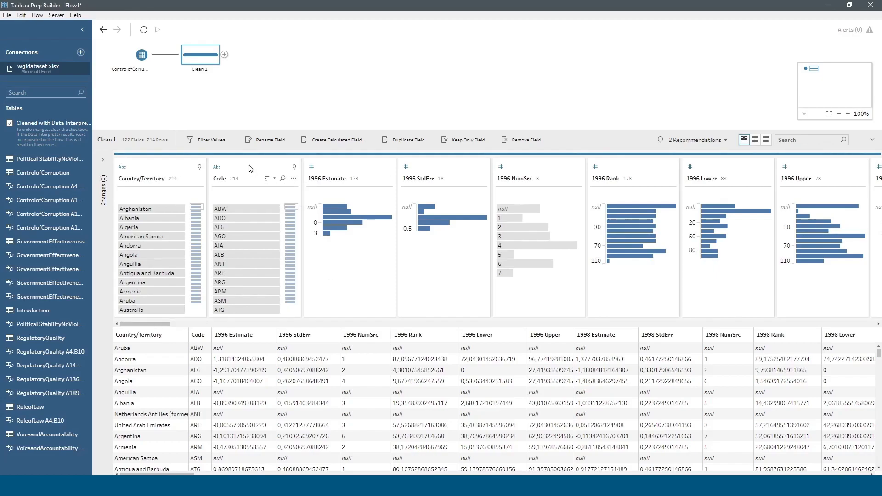
{"action": "left_click", "coordinate": [271, 198]}
{"action": "left_click", "coordinate": [145, 170], "text": "ctrl"}
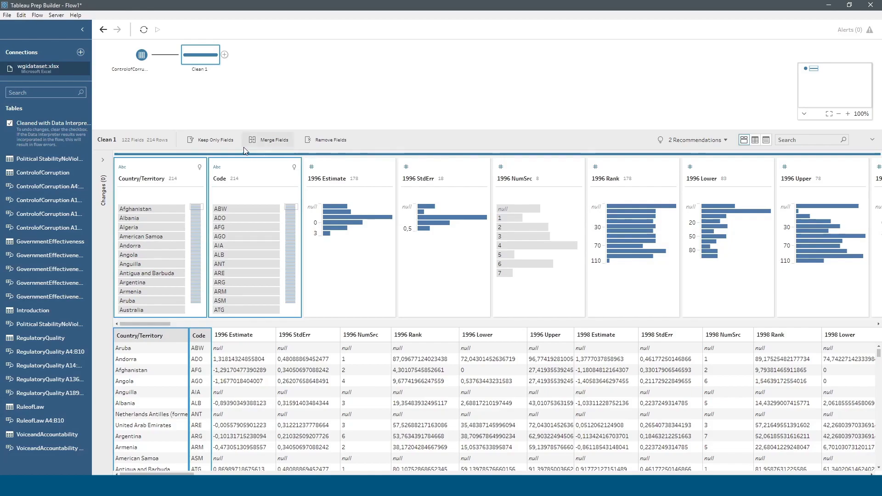
{"action": "left_click", "coordinate": [209, 141]}
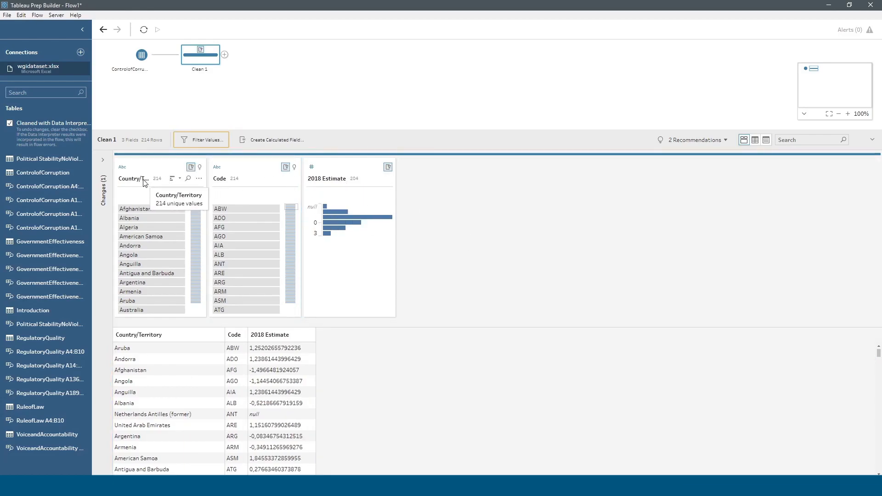
Rename the 2018 Estimate field to ControlCorr_2018.
{"action": "double_click", "coordinate": [326, 179]}
{"action": "left_click", "coordinate": [347, 178]}
{"action": "left_click_drag", "start_coordinate": [348, 179], "coordinate": [302, 182]}
{"action": "type", "text": "ControlCorr_2018"}
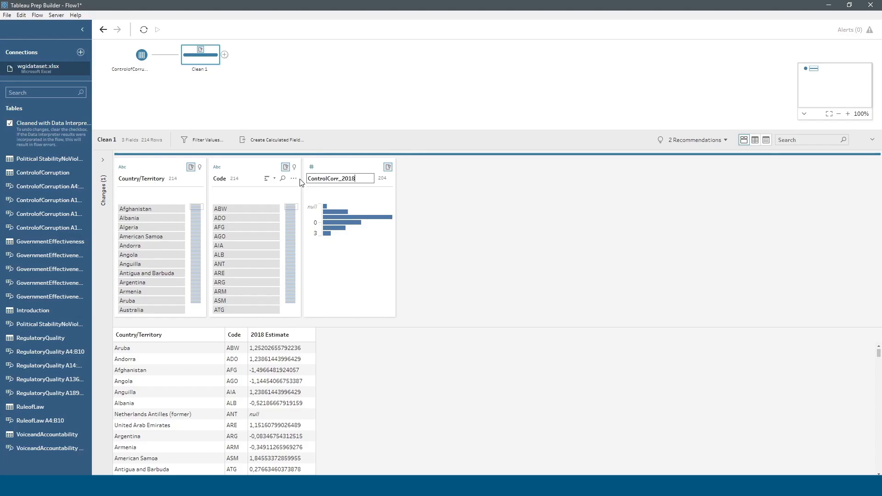
{"action": "key", "text": "Return"}
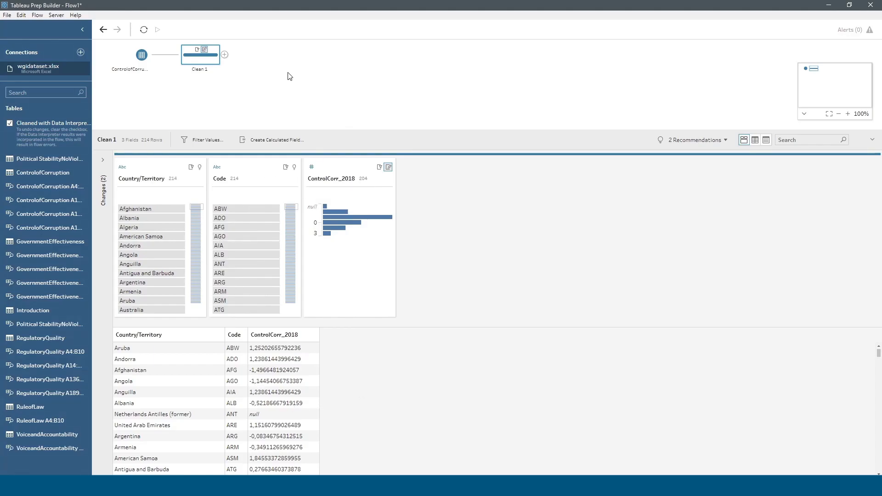
Add an output after Clean 1, set its type to Comma Separated Values (.csv), and run the flow.
{"action": "left_click", "coordinate": [224, 54]}
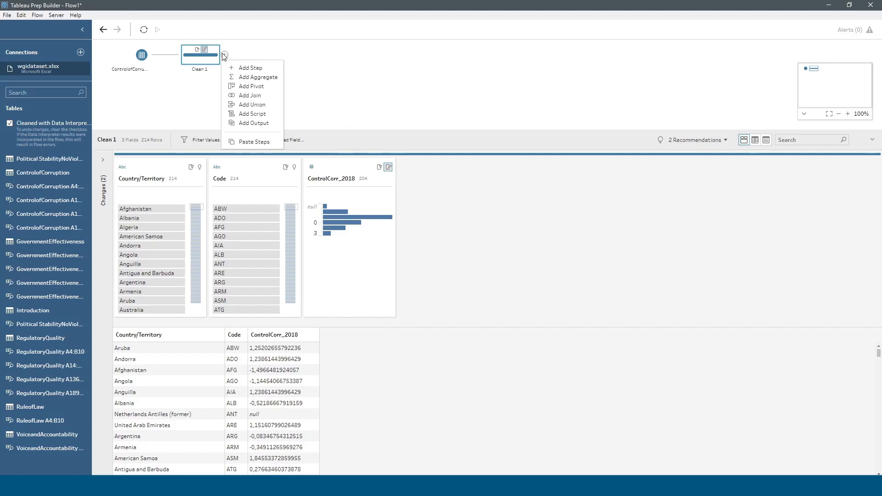
{"action": "left_click", "coordinate": [258, 125]}
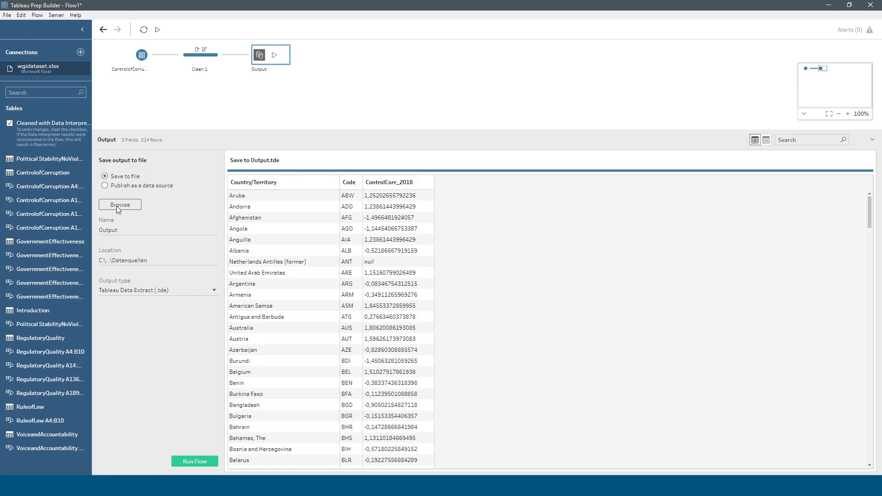
{"action": "left_click", "coordinate": [164, 291]}
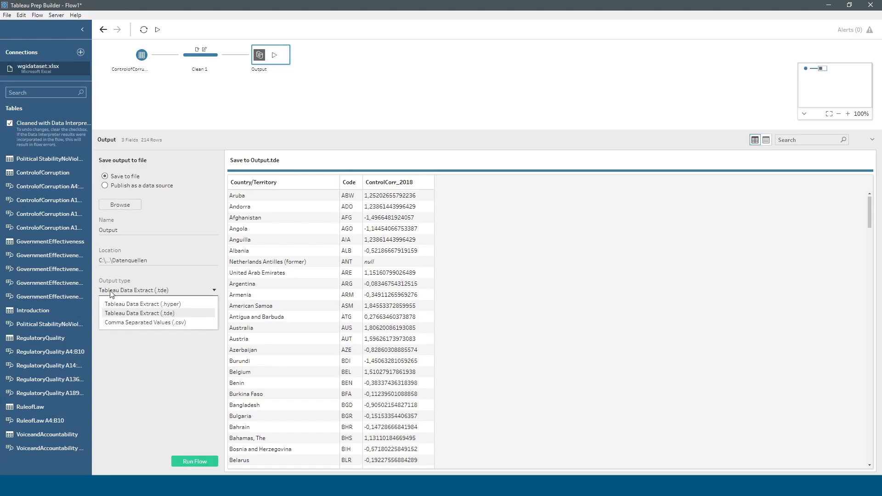
{"action": "left_click", "coordinate": [170, 324]}
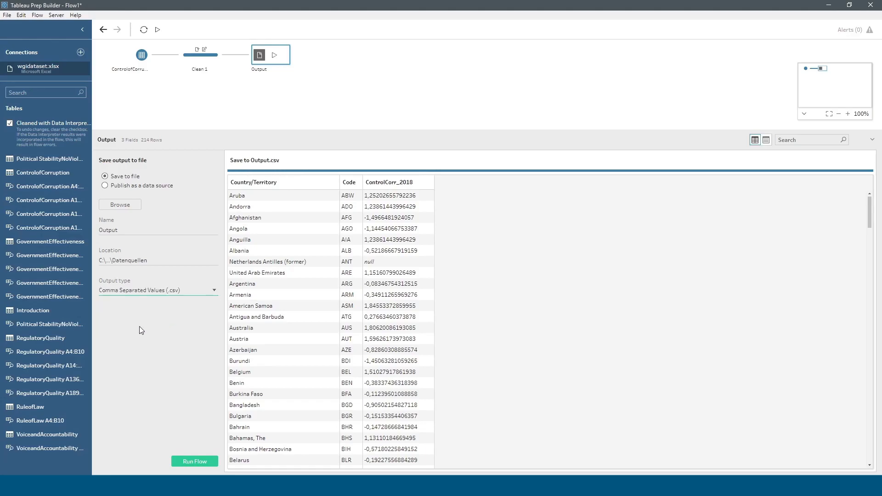
{"action": "left_click", "coordinate": [194, 461]}
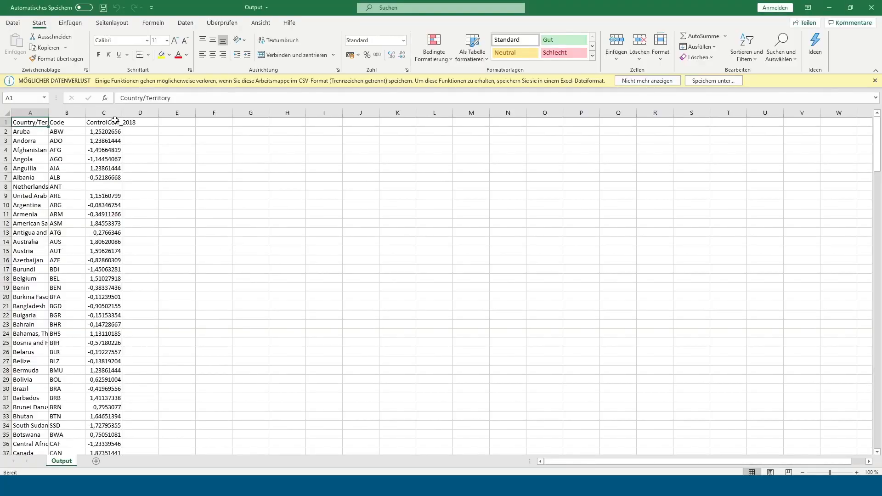
Switch to the exported Output file in Excel, widen the ControlCorr_2018 column, and examine its header and country rows.
{"action": "left_click_drag", "start_coordinate": [122, 113], "coordinate": [131, 228]}
{"action": "left_click", "coordinate": [115, 122]}
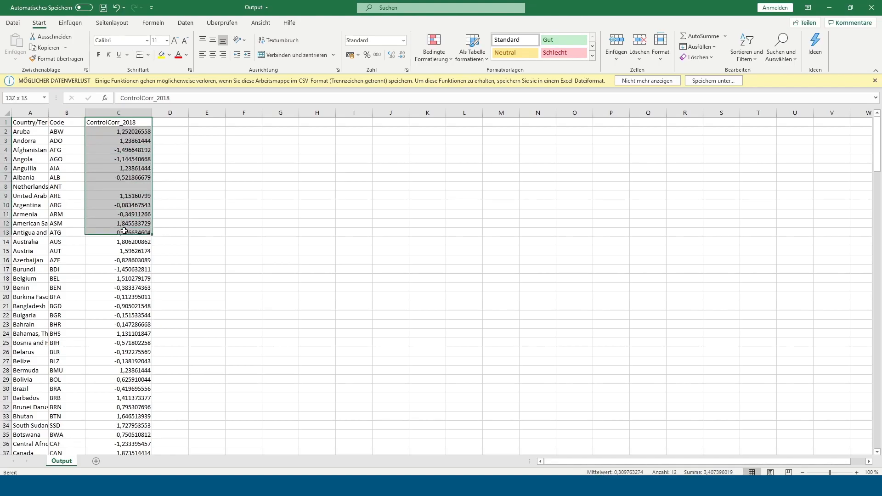
{"action": "left_click", "coordinate": [87, 223]}
{"action": "left_click", "coordinate": [43, 221]}
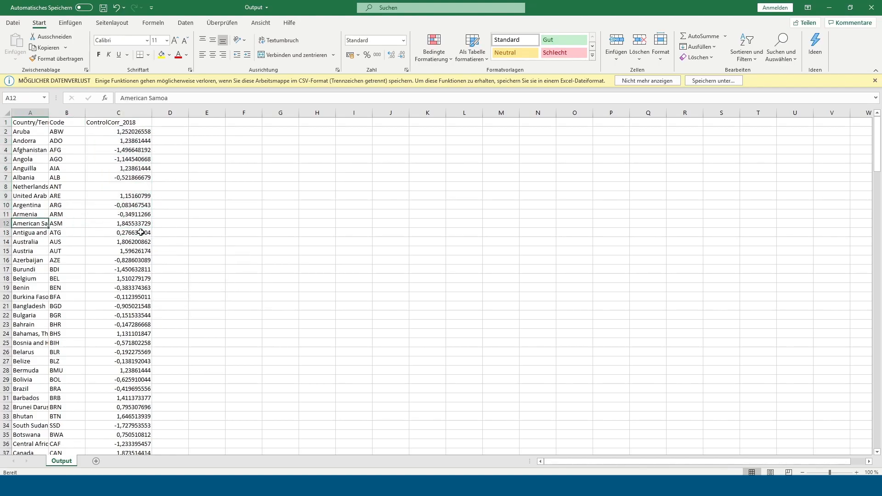
{"action": "scroll", "coordinate": [134, 231], "scroll_direction": "down", "scroll_amount": 10}
{"action": "middle_click", "coordinate": [165, 313]}
{"action": "left_click", "coordinate": [120, 130]}
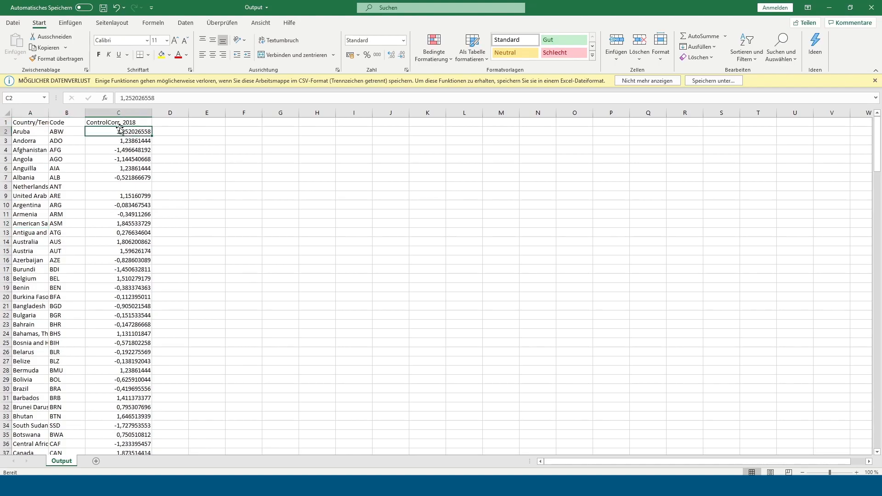
{"action": "left_click", "coordinate": [120, 123]}
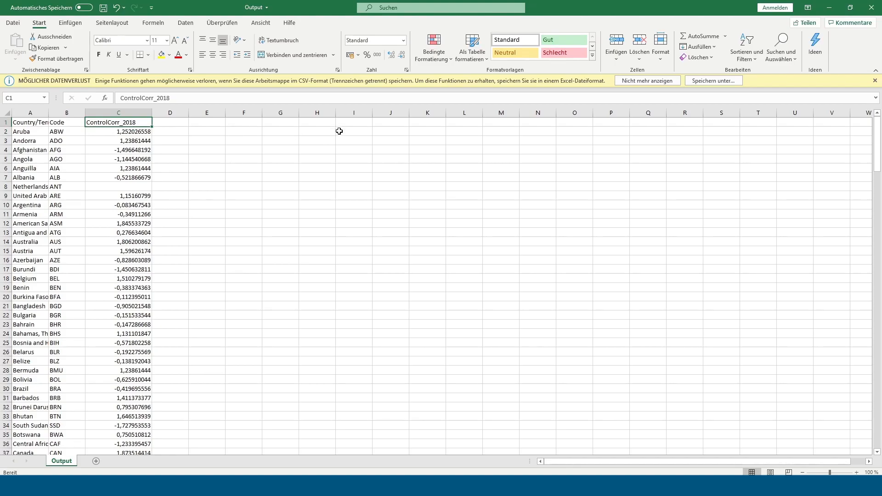